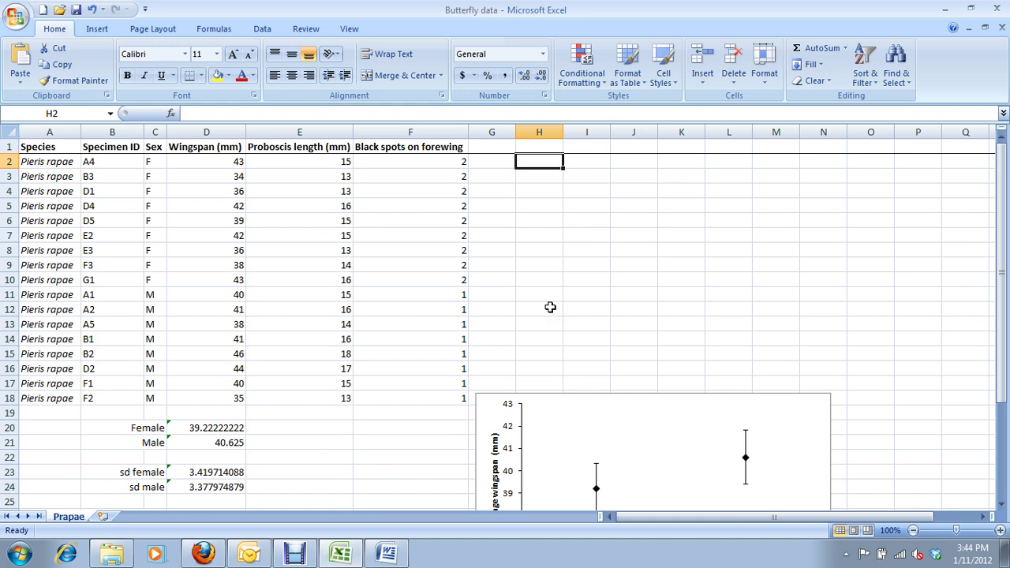
Select the Sex and Wingspan data C1:D18, click H2, and switch to the Data tab.
{"action": "scroll", "coordinate": [509, 339], "scroll_direction": "down", "scroll_amount": 3}
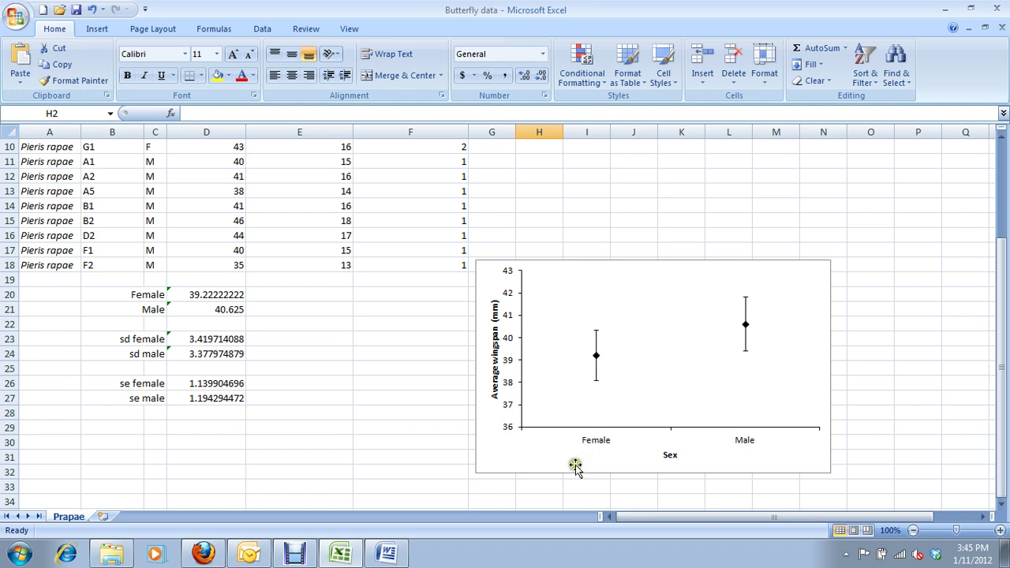
{"action": "left_click", "coordinate": [747, 326]}
{"action": "left_click", "coordinate": [700, 339]}
{"action": "left_click", "coordinate": [530, 427]}
{"action": "left_click", "coordinate": [488, 469]}
{"action": "scroll", "coordinate": [509, 442], "scroll_direction": "up", "scroll_amount": 3}
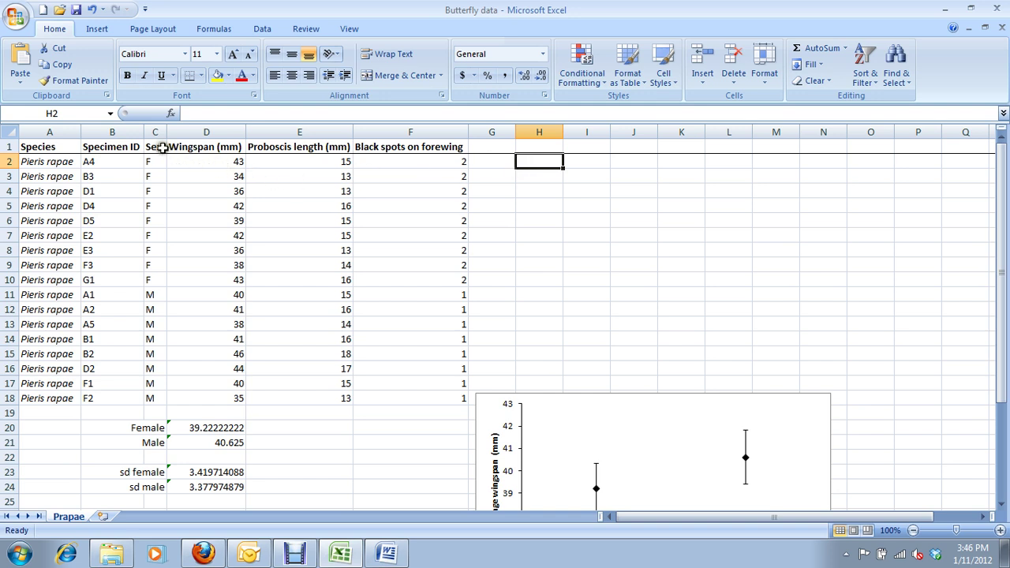
{"action": "left_click_drag", "start_coordinate": [156, 147], "coordinate": [198, 397]}
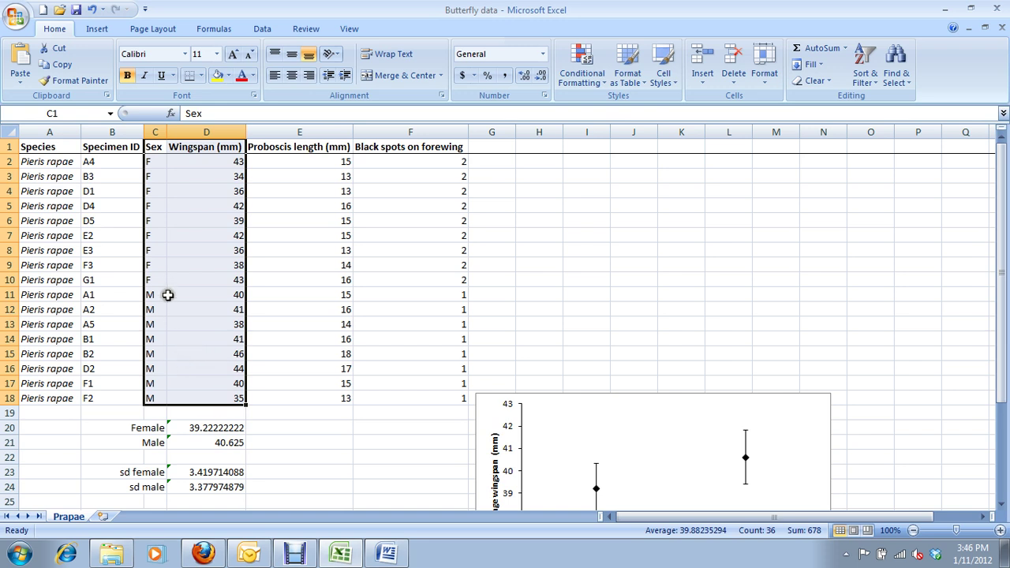
{"action": "left_click", "coordinate": [542, 165]}
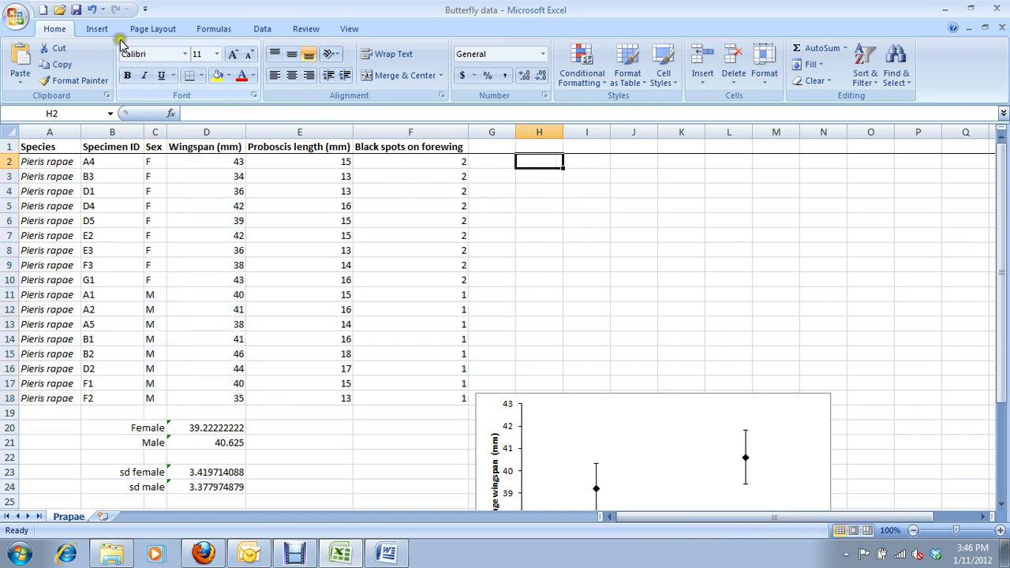
{"action": "left_click", "coordinate": [257, 32]}
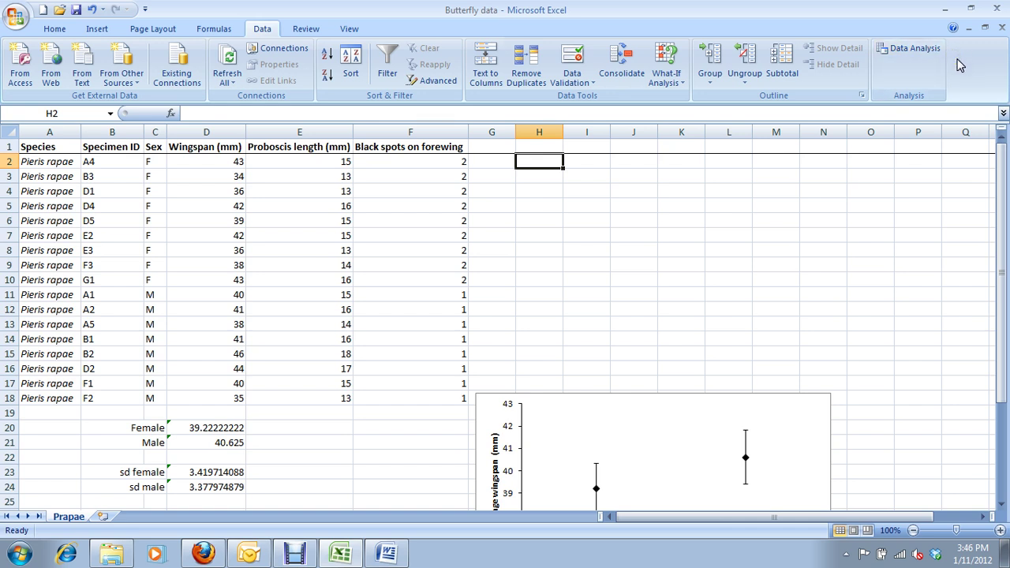
From Data Analysis, choose t-Test: Two-Sample Assuming Unequal Variances and confirm.
{"action": "left_click", "coordinate": [925, 49]}
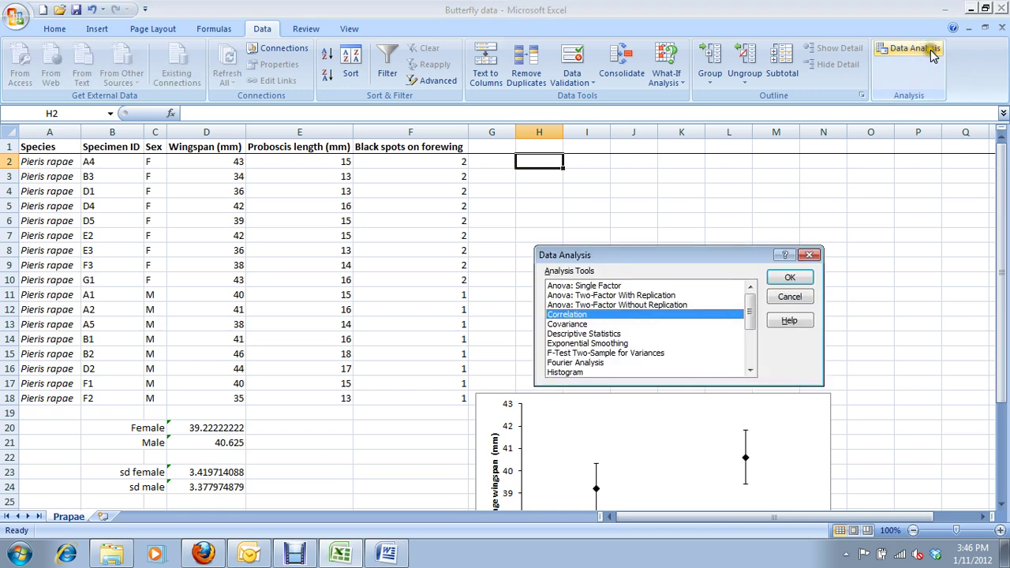
{"action": "left_click", "coordinate": [752, 347]}
{"action": "left_click", "coordinate": [750, 360]}
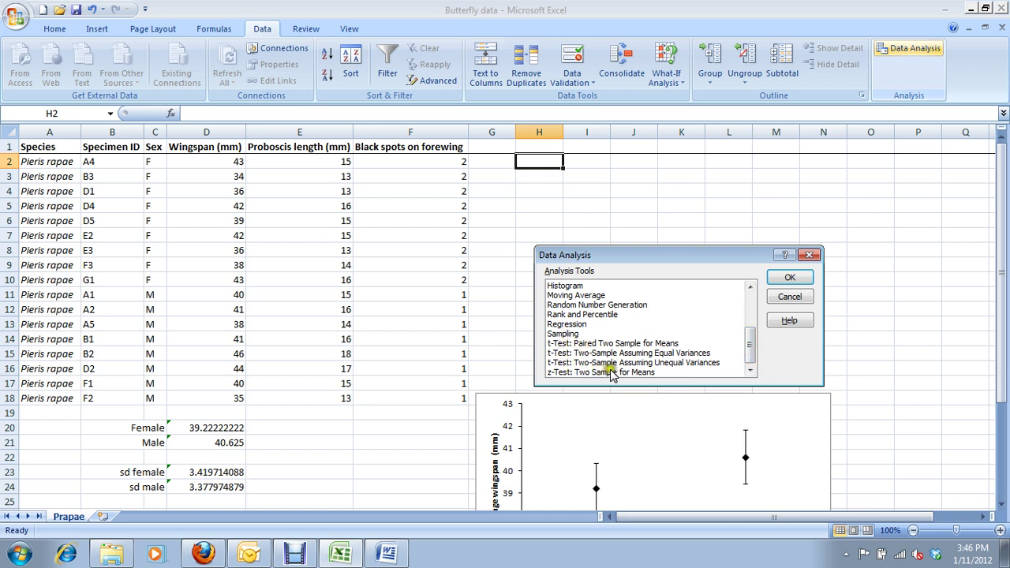
{"action": "left_click", "coordinate": [634, 365]}
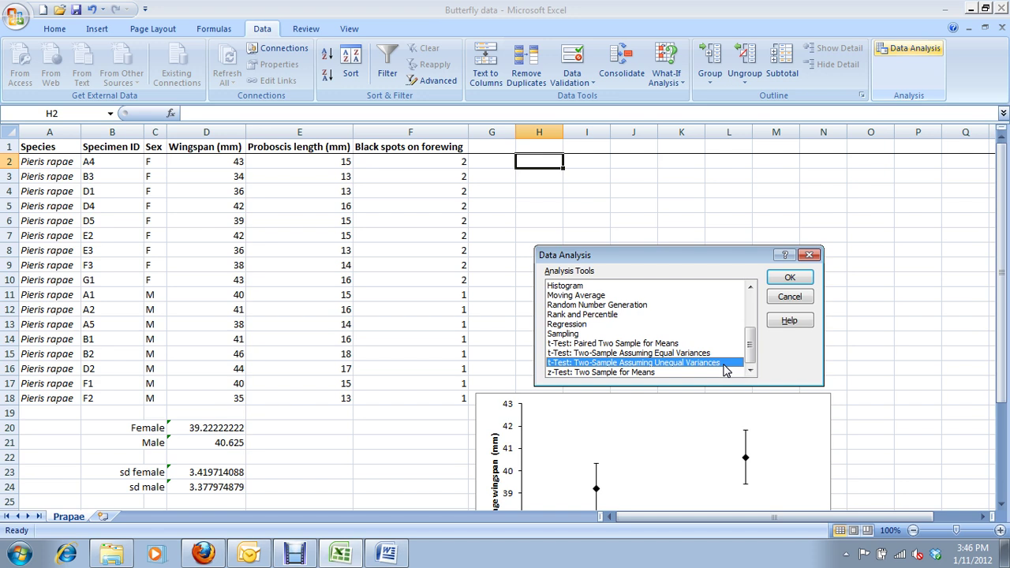
{"action": "left_click", "coordinate": [790, 279]}
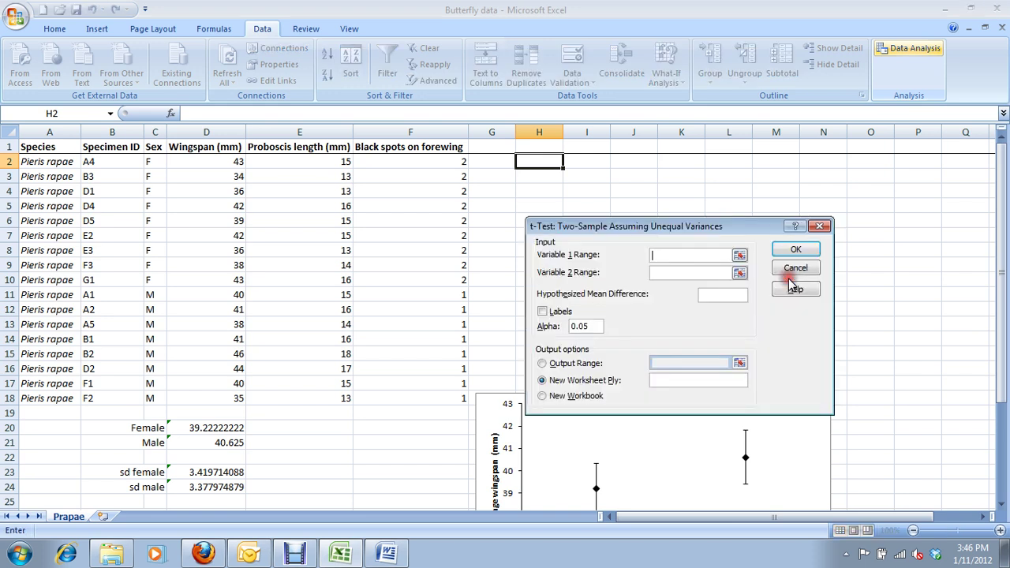
Set Variable 1 Range to $D$2:$D$10 and Variable 2 Range to $D$11:$D$18.
{"action": "left_click", "coordinate": [740, 257]}
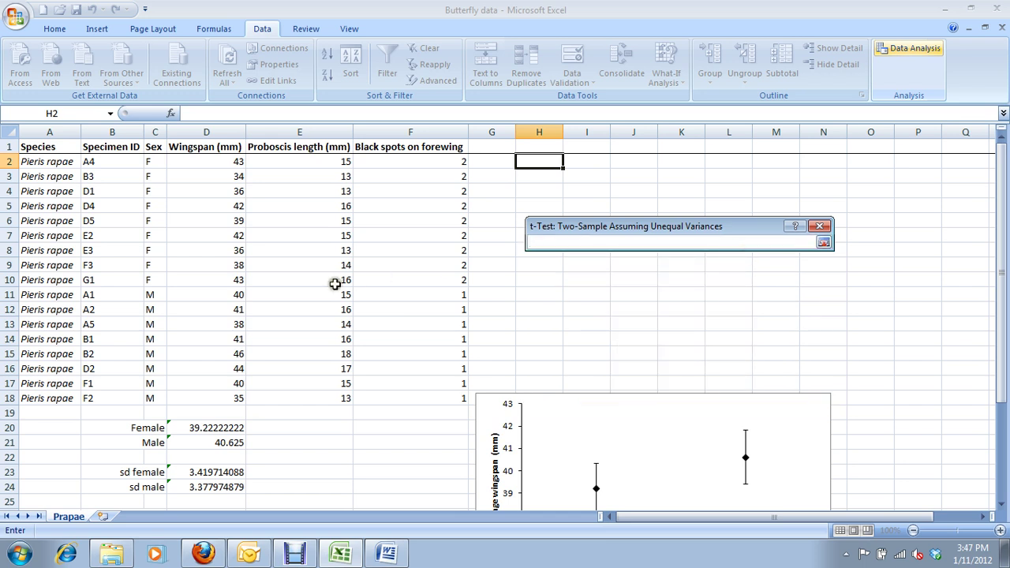
{"action": "left_click_drag", "start_coordinate": [204, 164], "coordinate": [204, 282]}
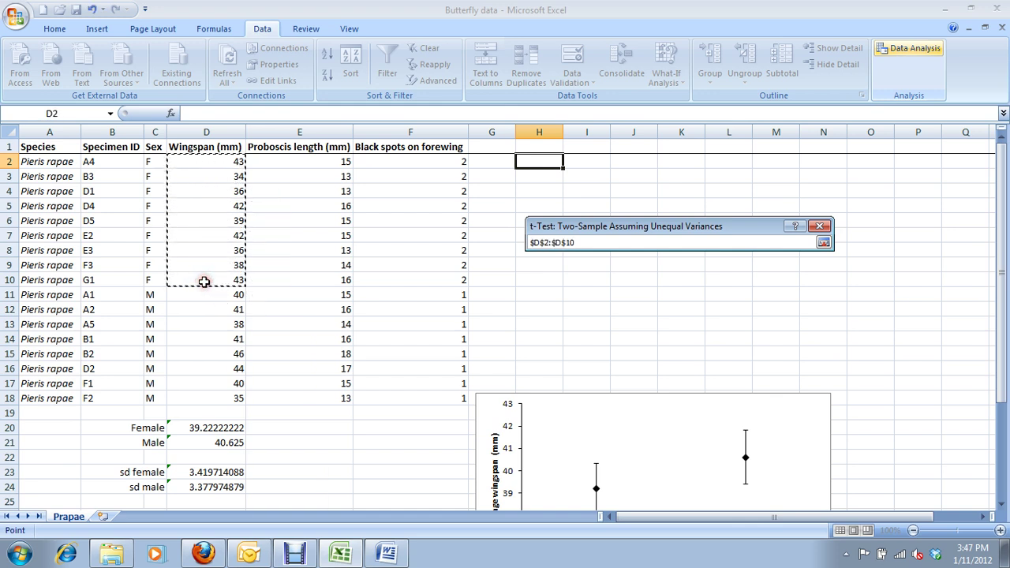
{"action": "left_click", "coordinate": [823, 244]}
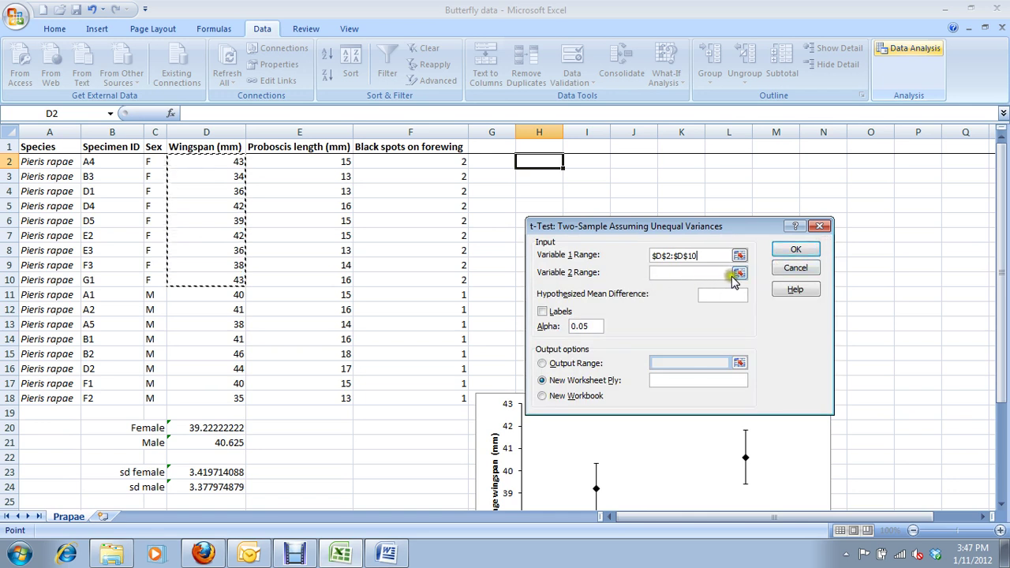
{"action": "left_click", "coordinate": [739, 273]}
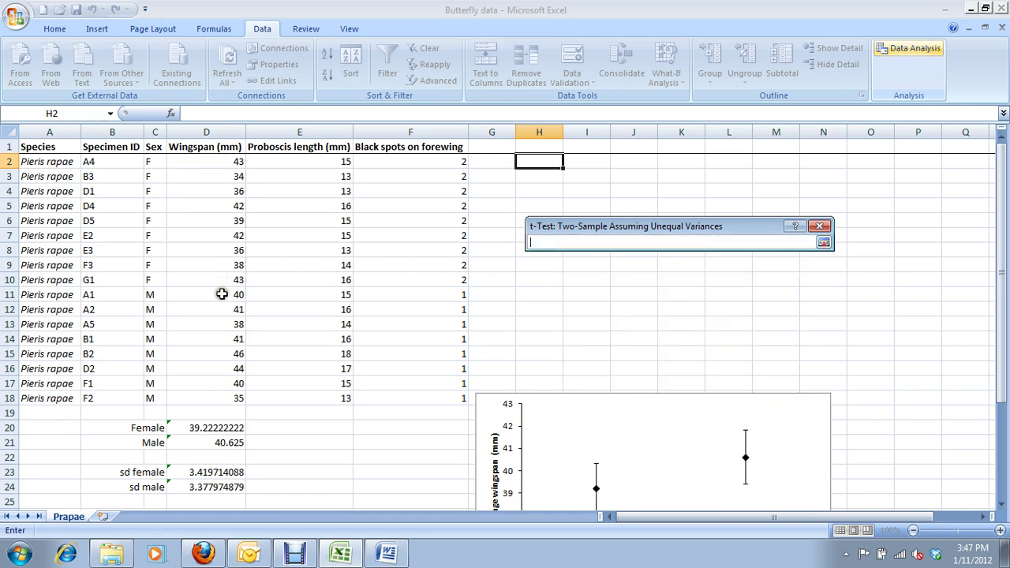
{"action": "left_click_drag", "start_coordinate": [221, 293], "coordinate": [214, 392]}
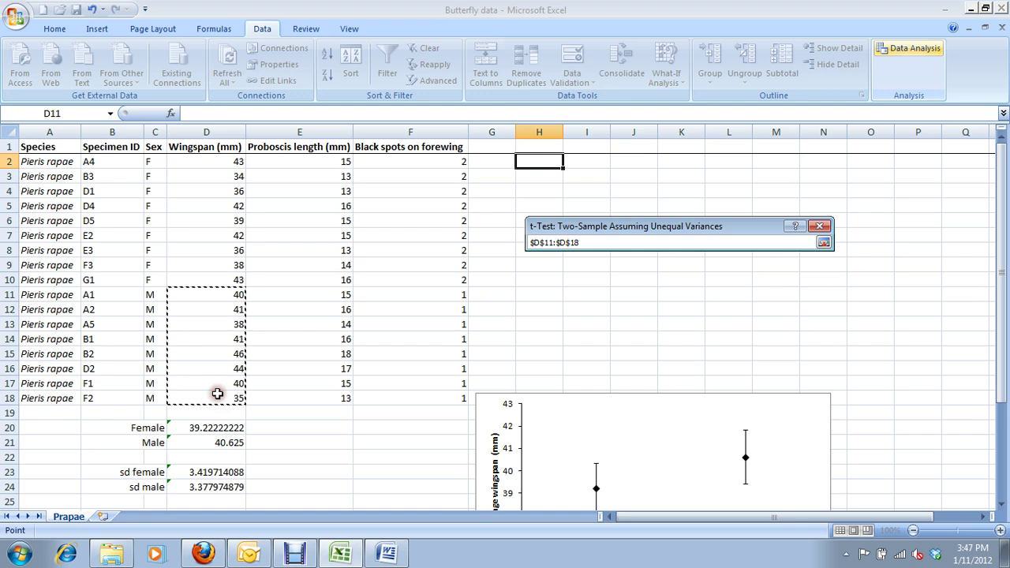
{"action": "left_click", "coordinate": [823, 242]}
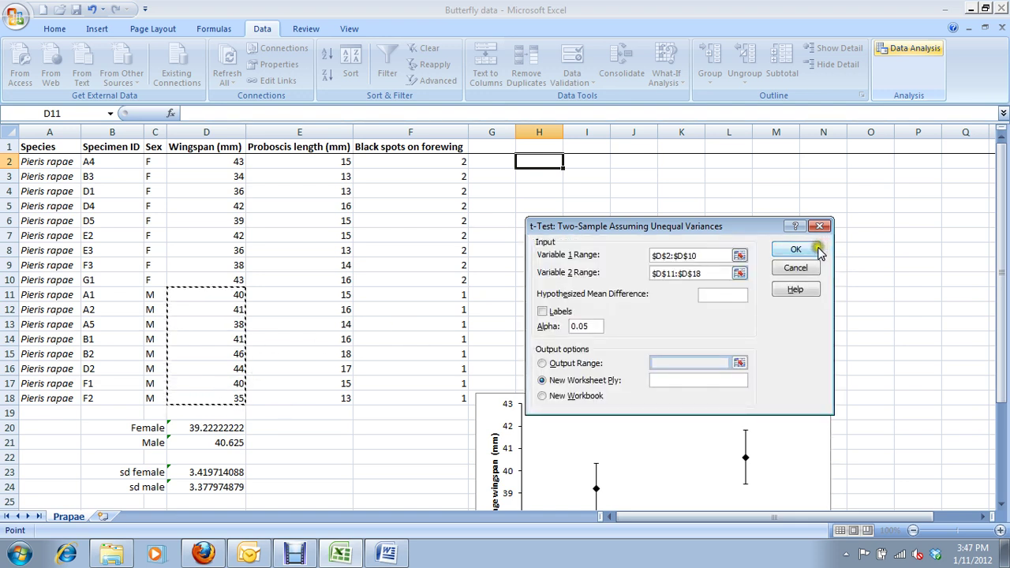
{"action": "left_click", "coordinate": [716, 295]}
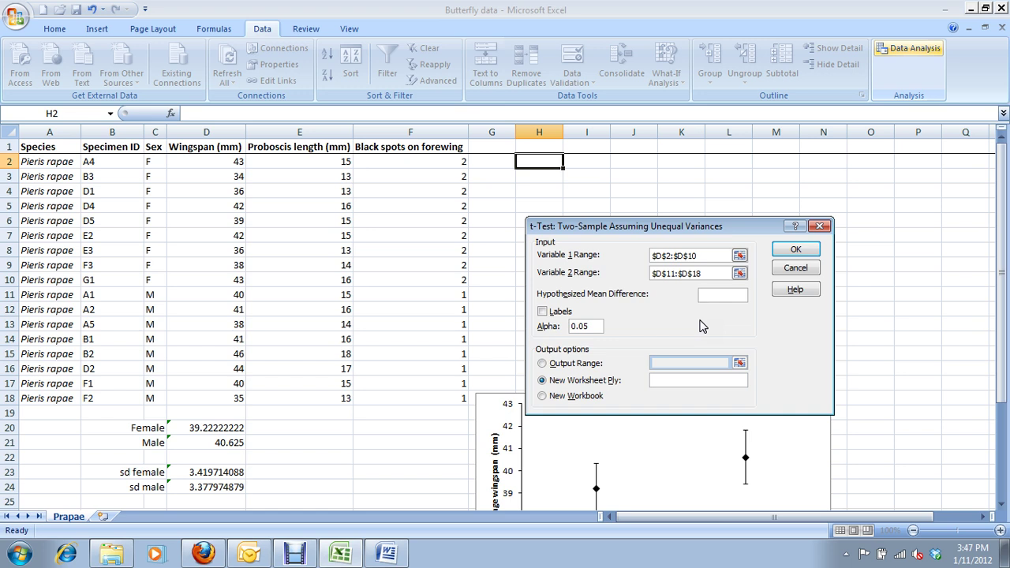
Enter 0 as the hypothesized mean difference and confirm Alpha stays at 0.05.
{"action": "type", "text": "0"}
{"action": "left_click", "coordinate": [604, 330]}
Choose Output Range with cell H2 and run the t-test.
{"action": "left_click", "coordinate": [572, 368]}
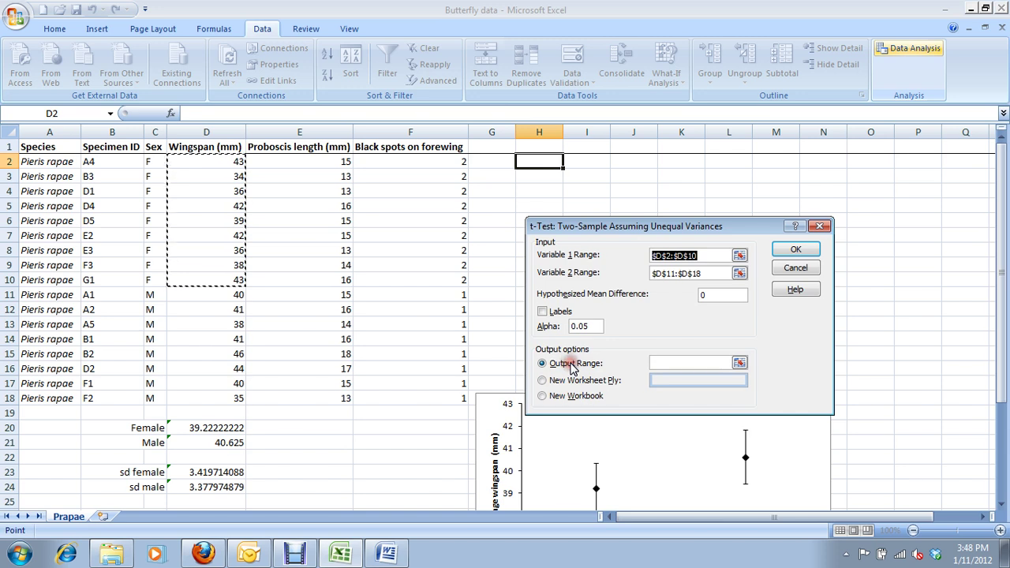
{"action": "left_click", "coordinate": [739, 363]}
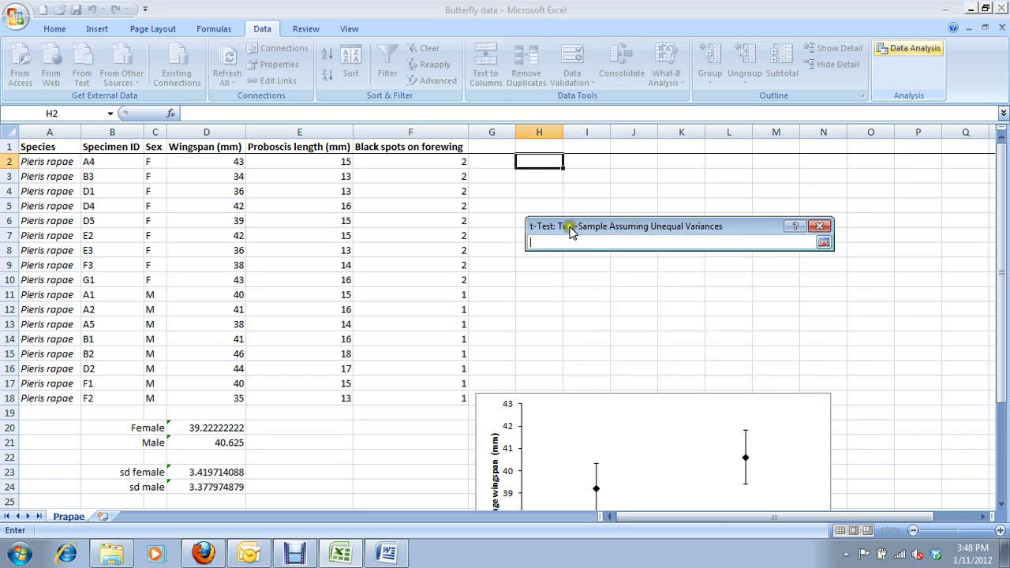
{"action": "left_click", "coordinate": [541, 164]}
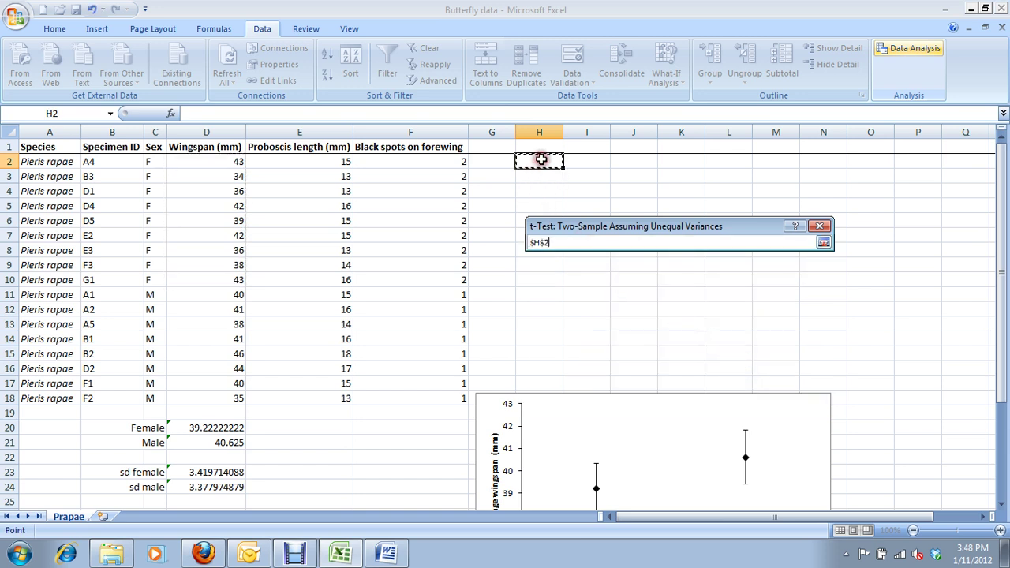
{"action": "left_click", "coordinate": [823, 243]}
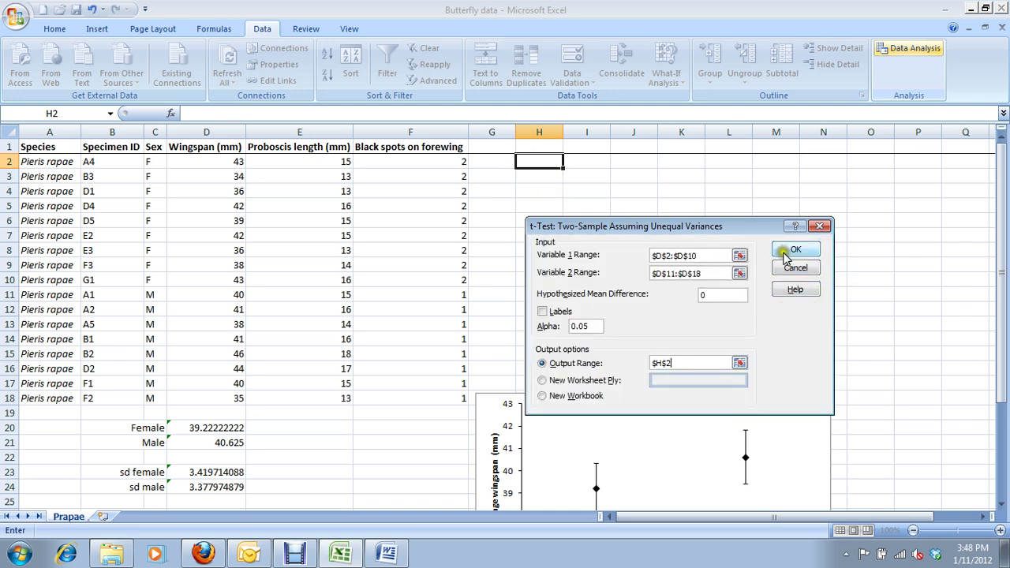
{"action": "left_click", "coordinate": [793, 249]}
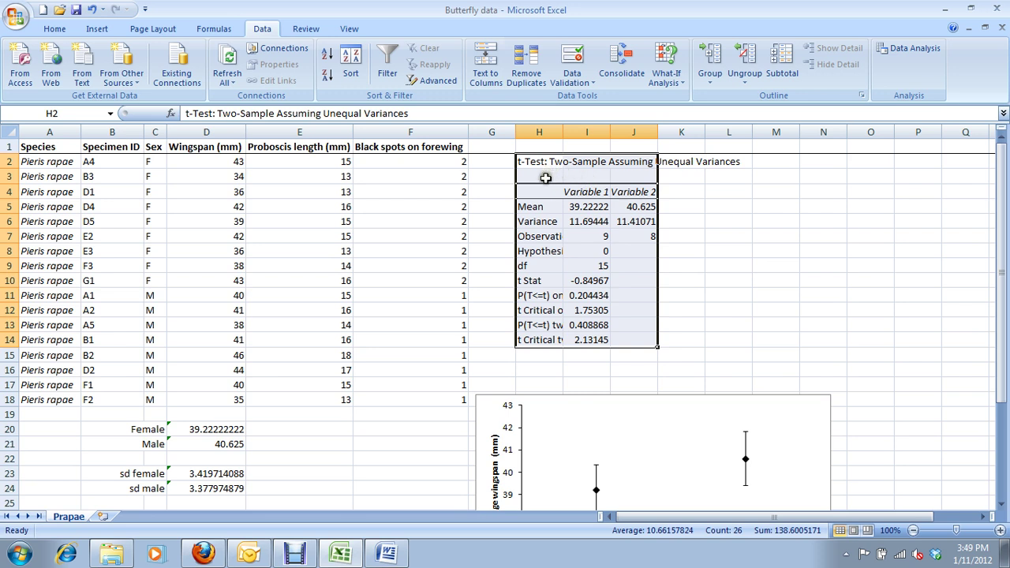
{"action": "left_click", "coordinate": [579, 191]}
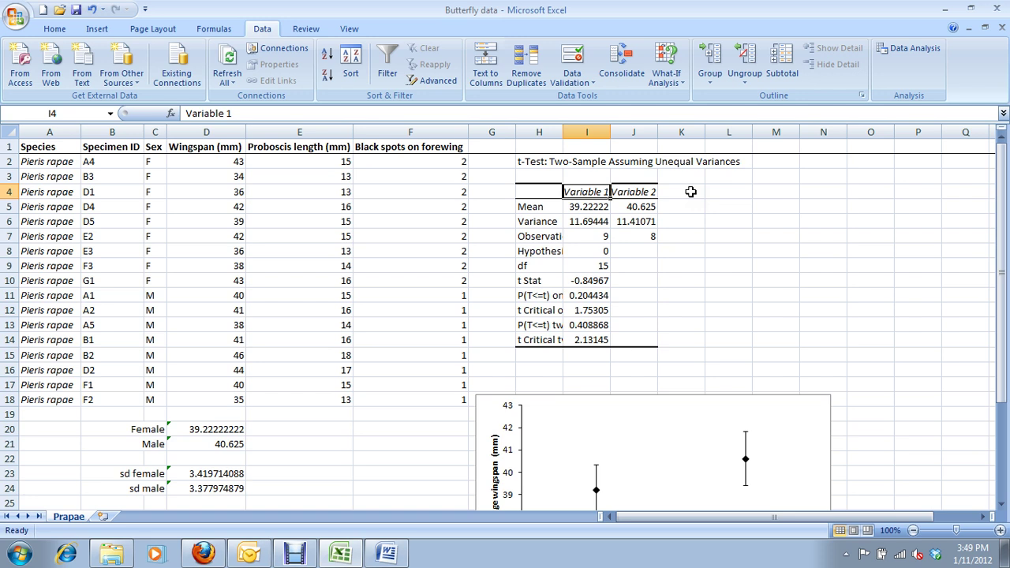
{"action": "type", "text": "female"}
{"action": "key", "text": "Tab"}
{"action": "type", "text": "male"}
{"action": "key", "text": "Tab"}
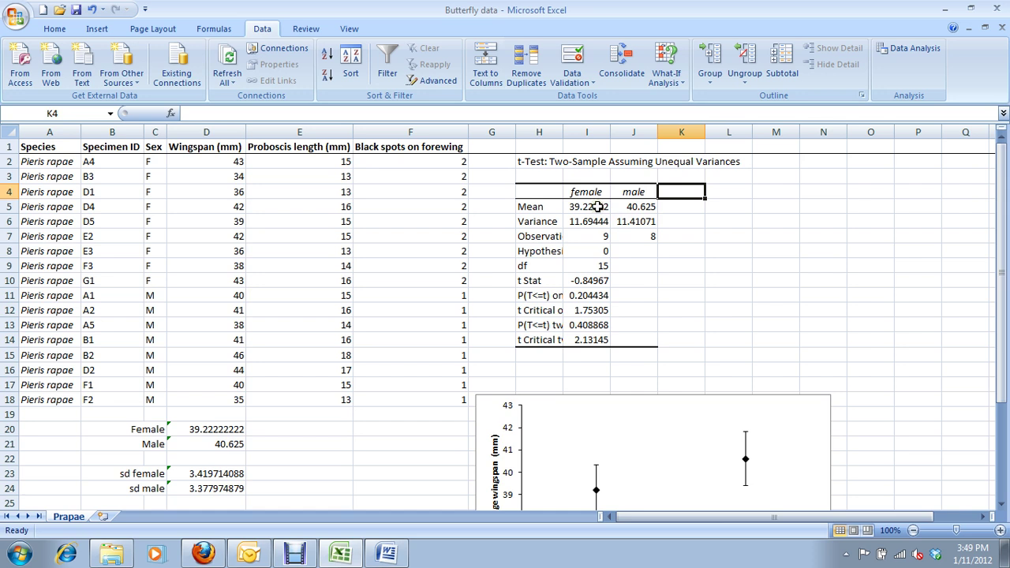
{"action": "left_click_drag", "start_coordinate": [596, 208], "coordinate": [615, 207]}
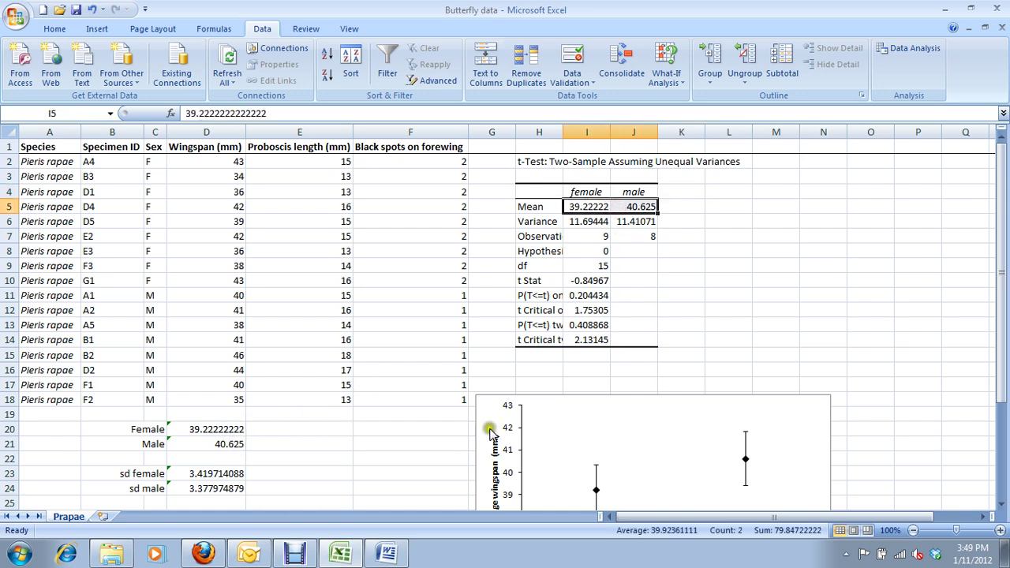
{"action": "scroll", "coordinate": [451, 415], "scroll_direction": "down", "scroll_amount": 2}
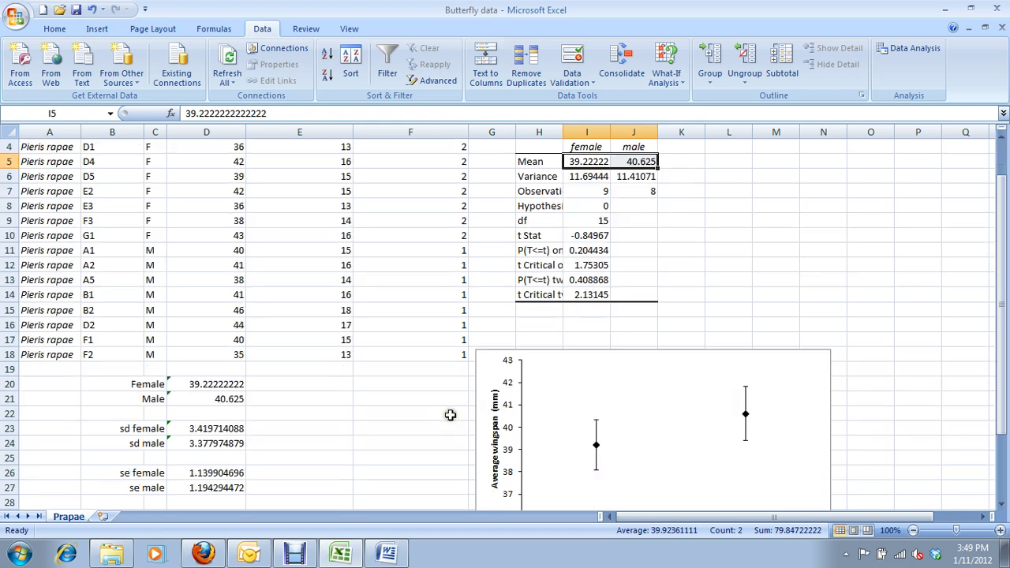
{"action": "scroll", "coordinate": [627, 398], "scroll_direction": "up", "scroll_amount": 2}
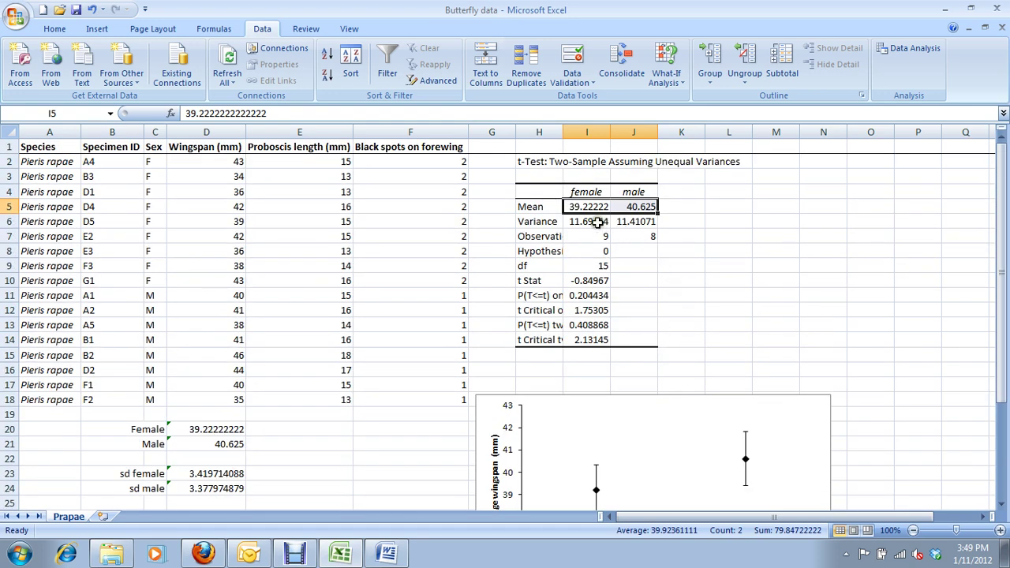
{"action": "left_click_drag", "start_coordinate": [605, 223], "coordinate": [644, 238]}
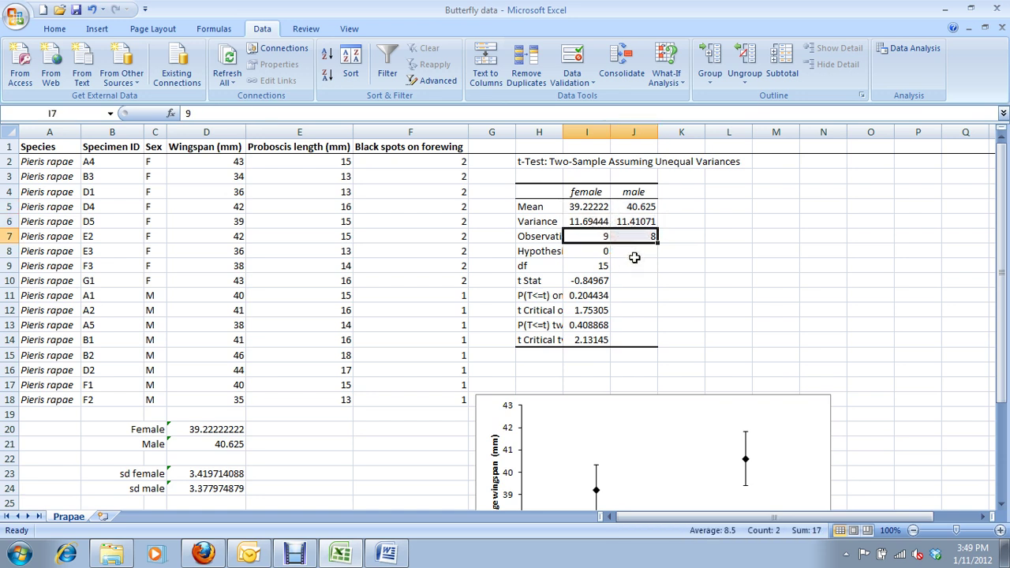
{"action": "left_click", "coordinate": [592, 251]}
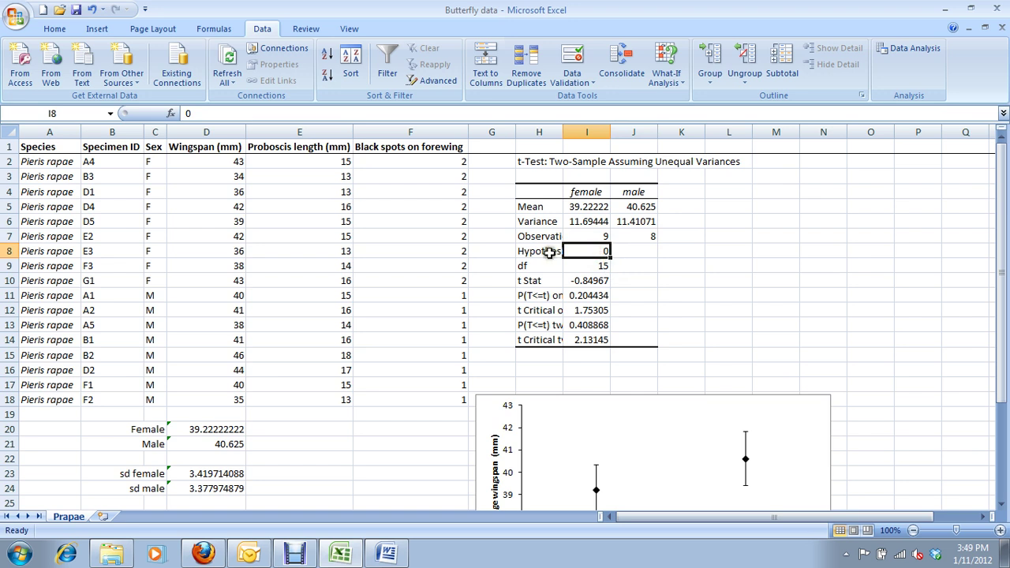
{"action": "left_click", "coordinate": [544, 251]}
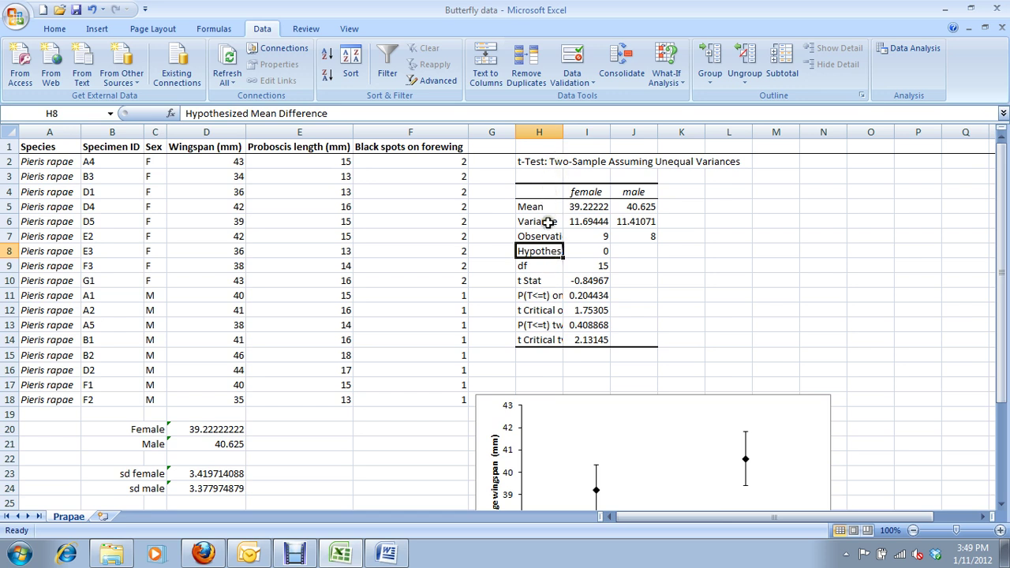
Widen column H to fit the labels, then select the df label and its value 15.
{"action": "left_click_drag", "start_coordinate": [563, 139], "coordinate": [605, 138]}
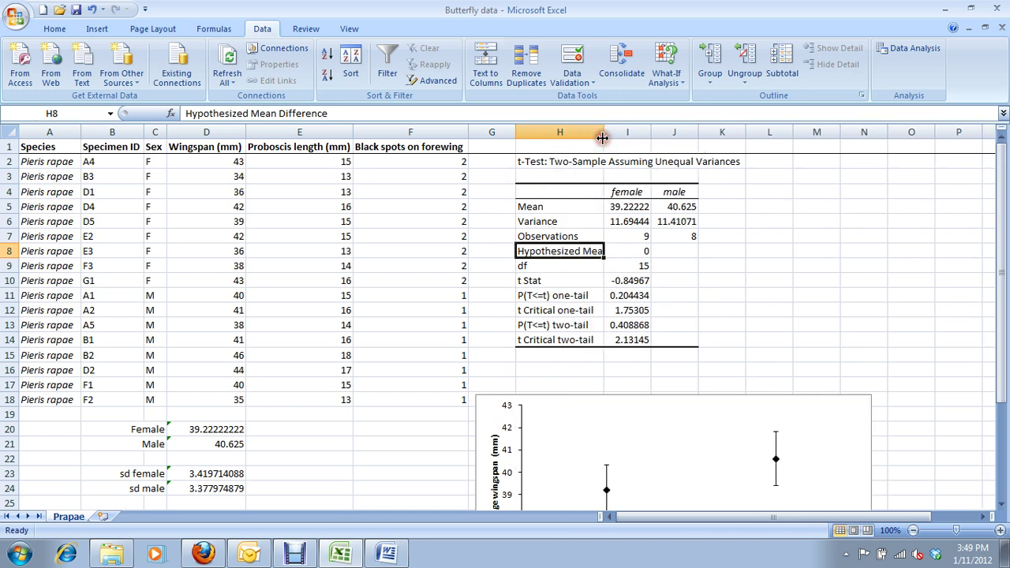
{"action": "left_click", "coordinate": [584, 266]}
{"action": "left_click", "coordinate": [622, 266]}
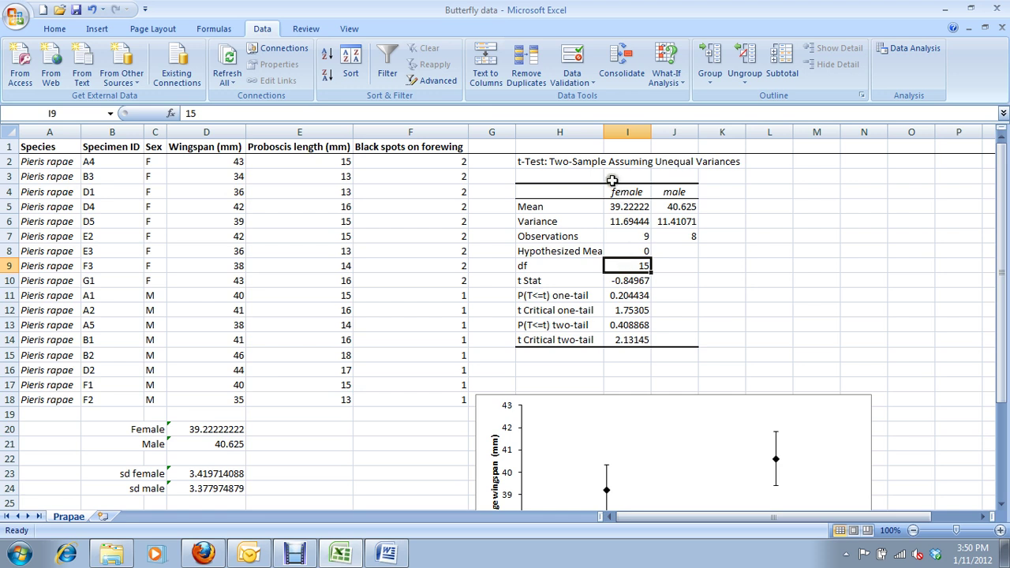
{"action": "left_click", "coordinate": [636, 281]}
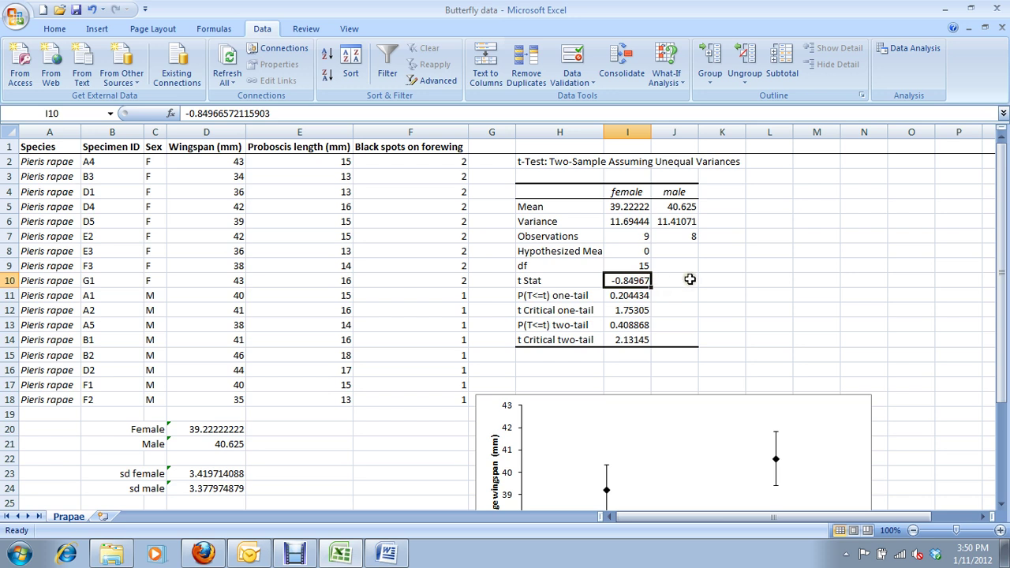
{"action": "left_click_drag", "start_coordinate": [636, 206], "coordinate": [682, 266]}
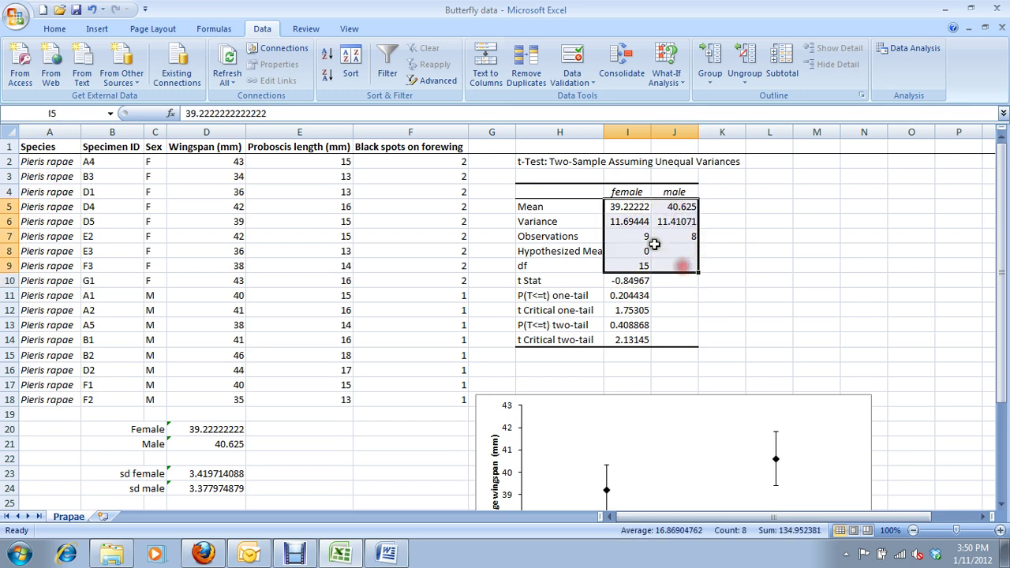
{"action": "left_click", "coordinate": [632, 281]}
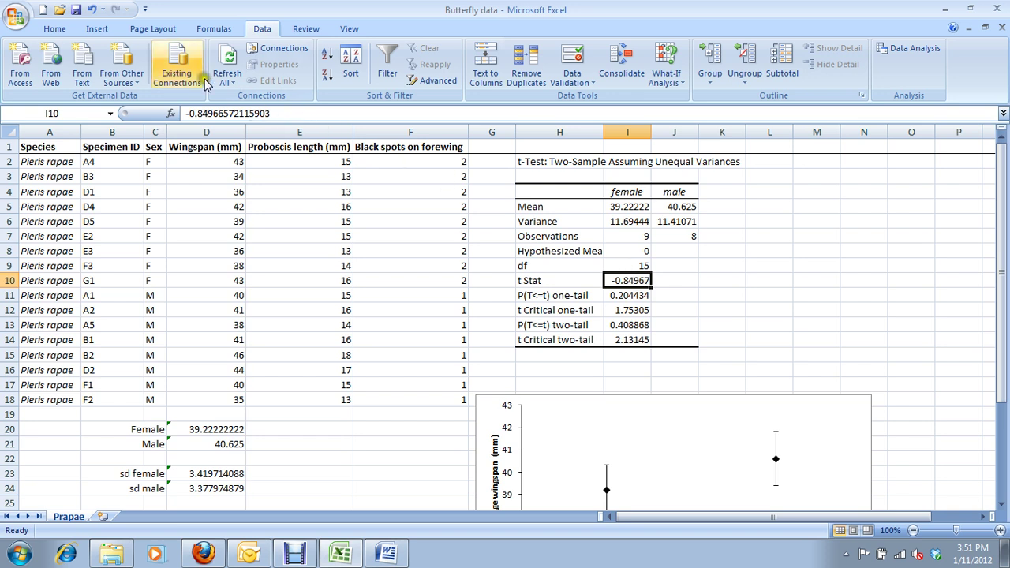
Fill the t Stat value -0.84967 in I10 yellow, then select rows H11:I12 and H13:I14.
{"action": "left_click", "coordinate": [57, 28]}
{"action": "left_click", "coordinate": [214, 76]}
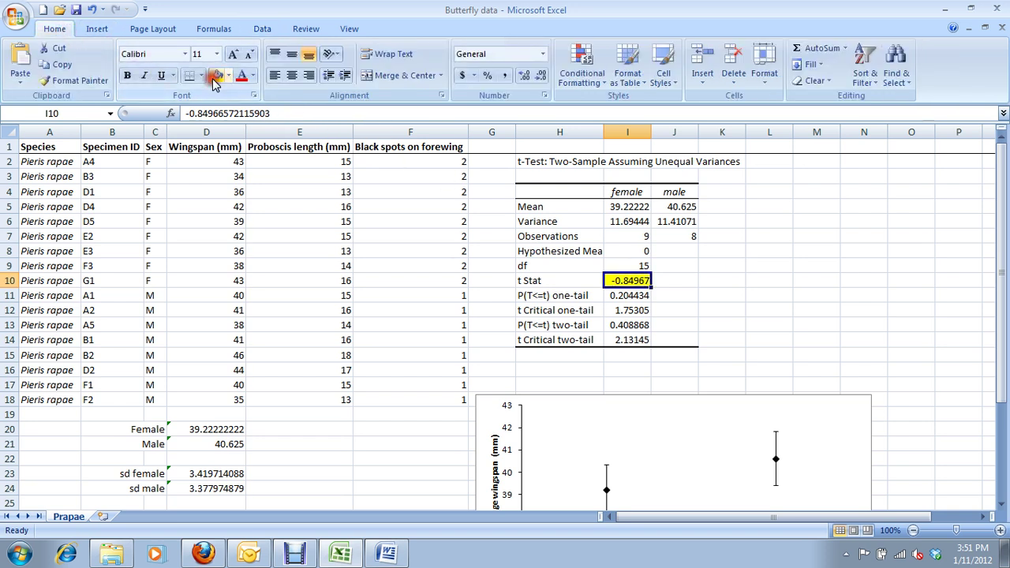
{"action": "left_click", "coordinate": [638, 310]}
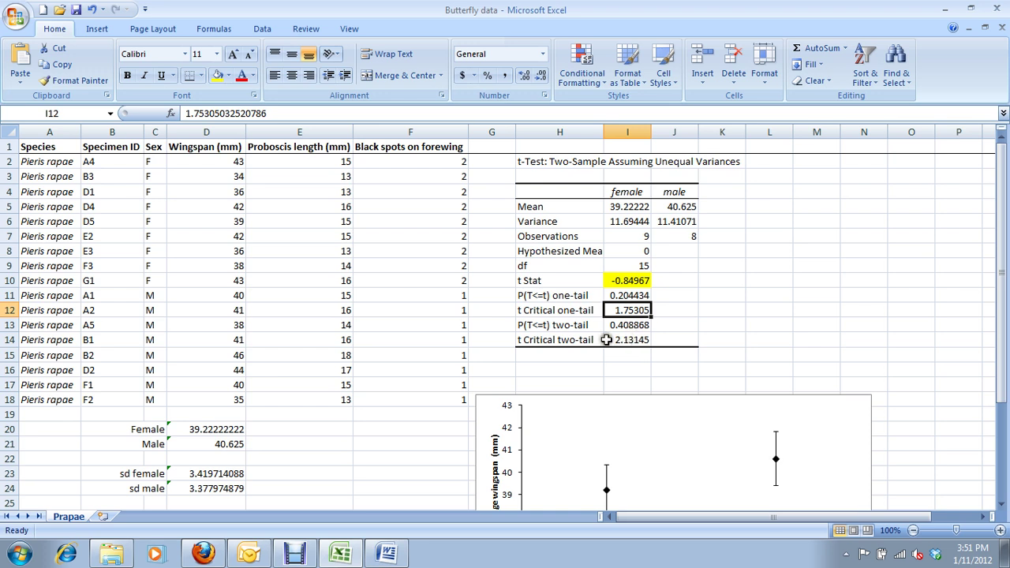
{"action": "left_click_drag", "start_coordinate": [588, 295], "coordinate": [611, 309]}
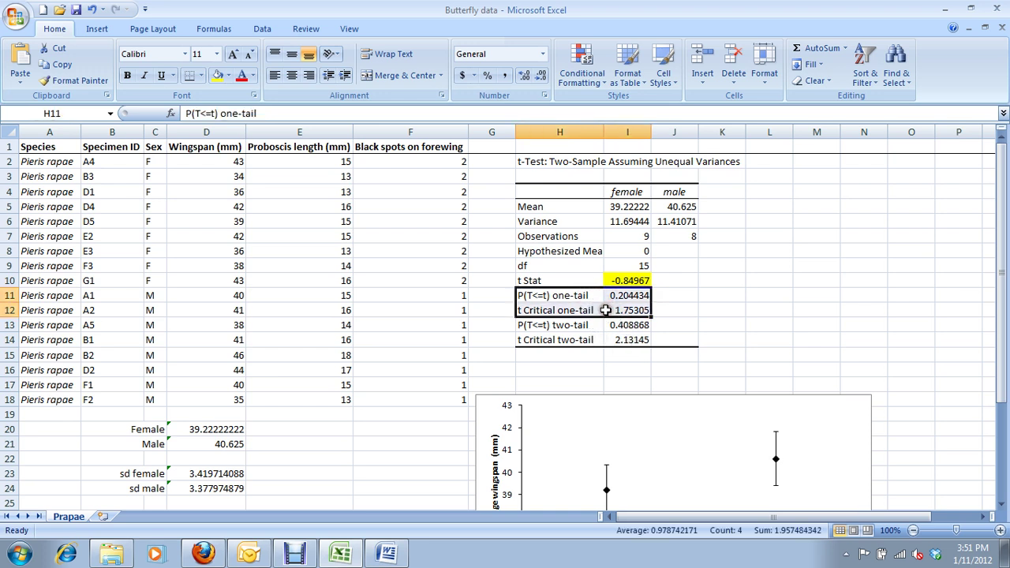
{"action": "left_click_drag", "start_coordinate": [587, 326], "coordinate": [609, 338]}
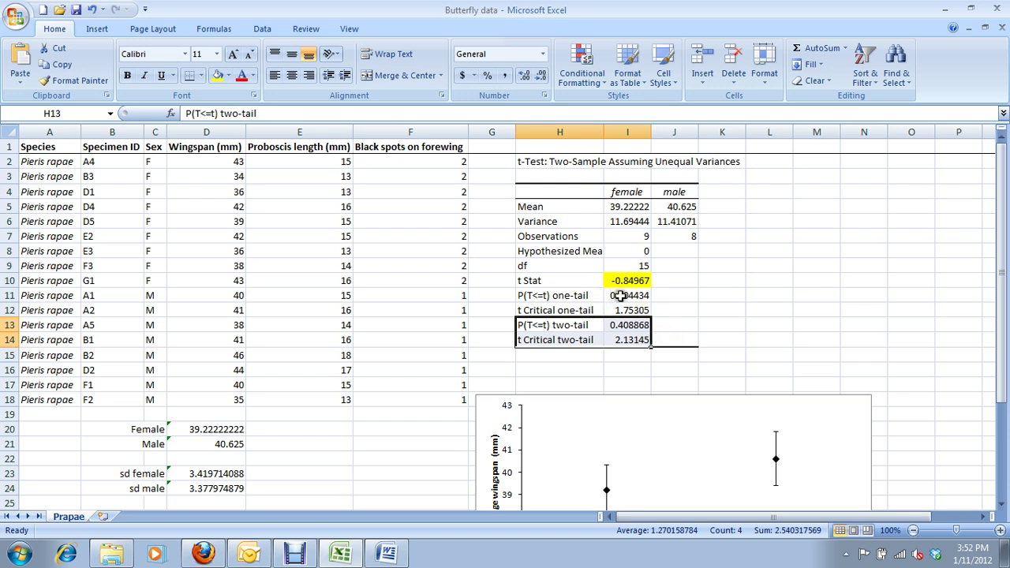
Fill the t Critical two-tail value 2.13145 yellow, then compare it with t Stat, df and p-value.
{"action": "left_click", "coordinate": [626, 341]}
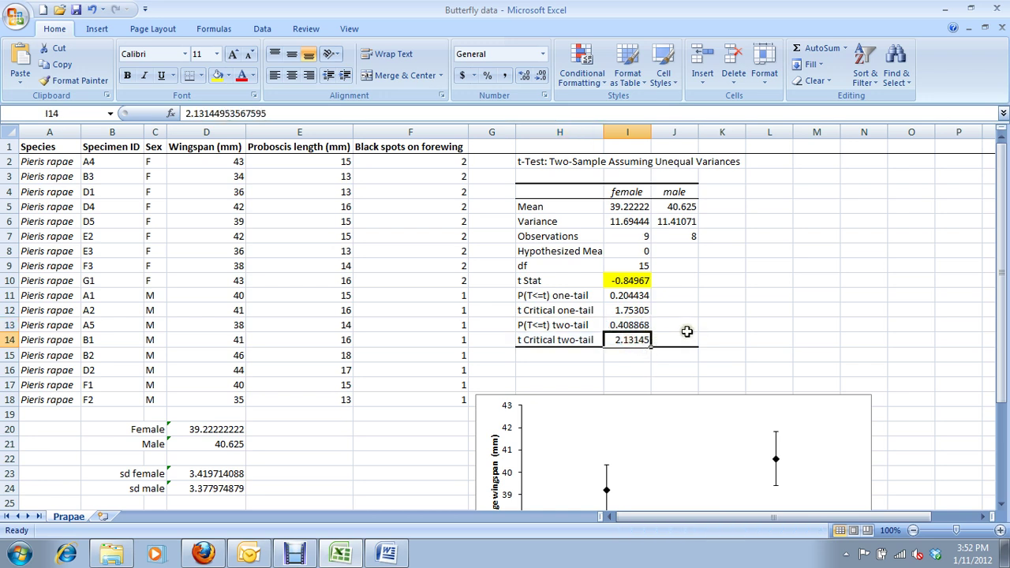
{"action": "left_click", "coordinate": [211, 75]}
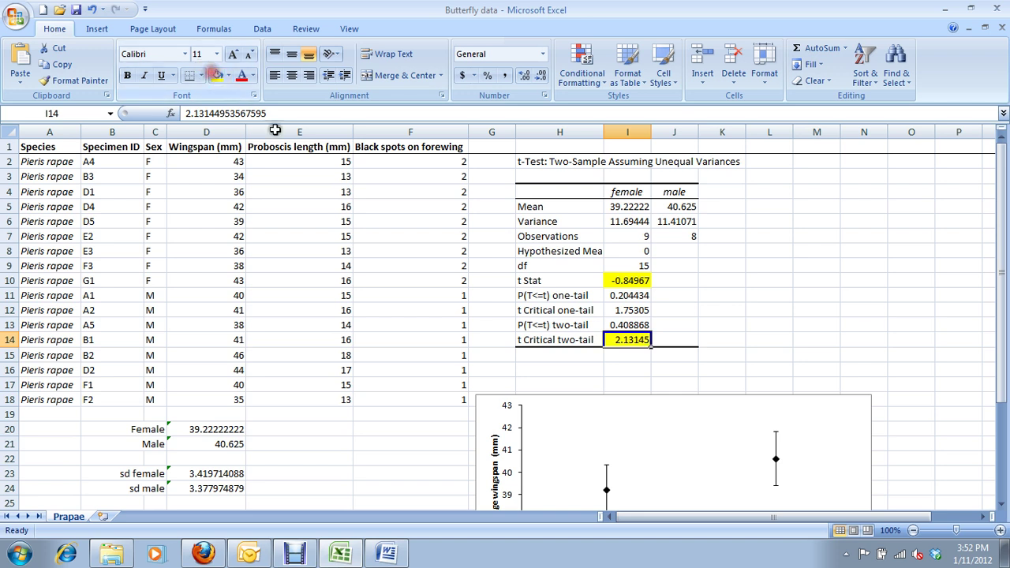
{"action": "left_click", "coordinate": [641, 280]}
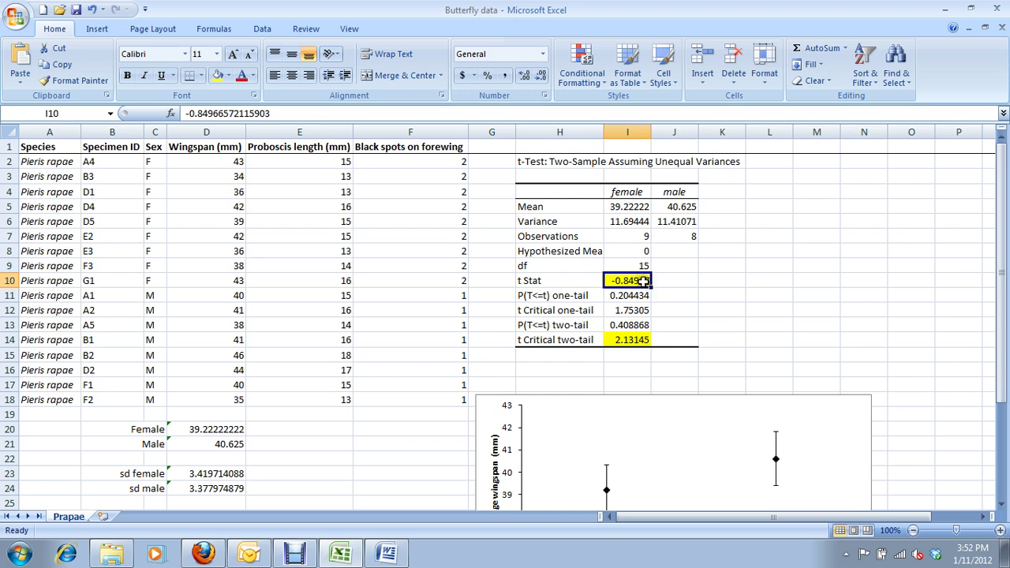
{"action": "left_click", "coordinate": [646, 339]}
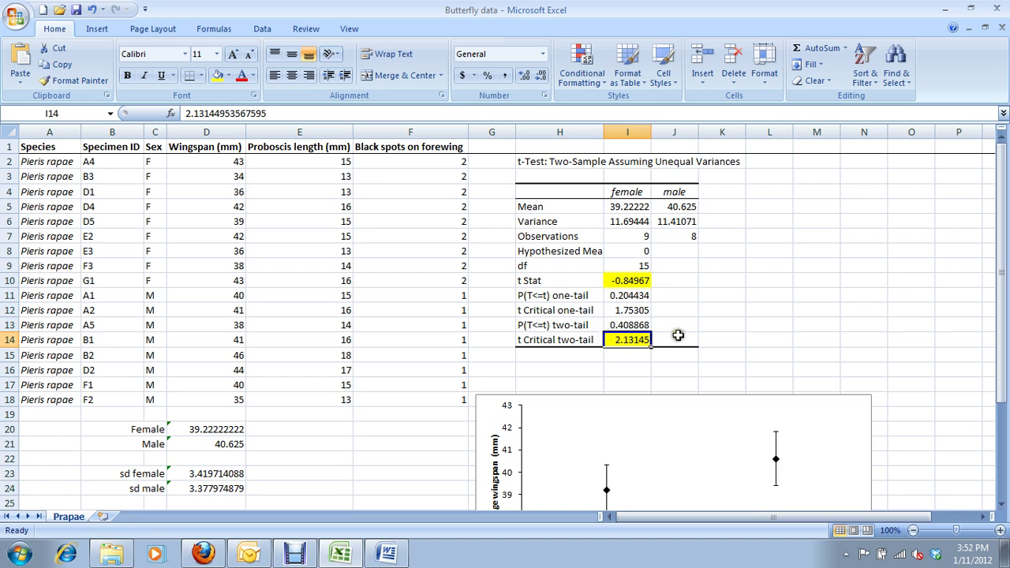
{"action": "left_click", "coordinate": [639, 266]}
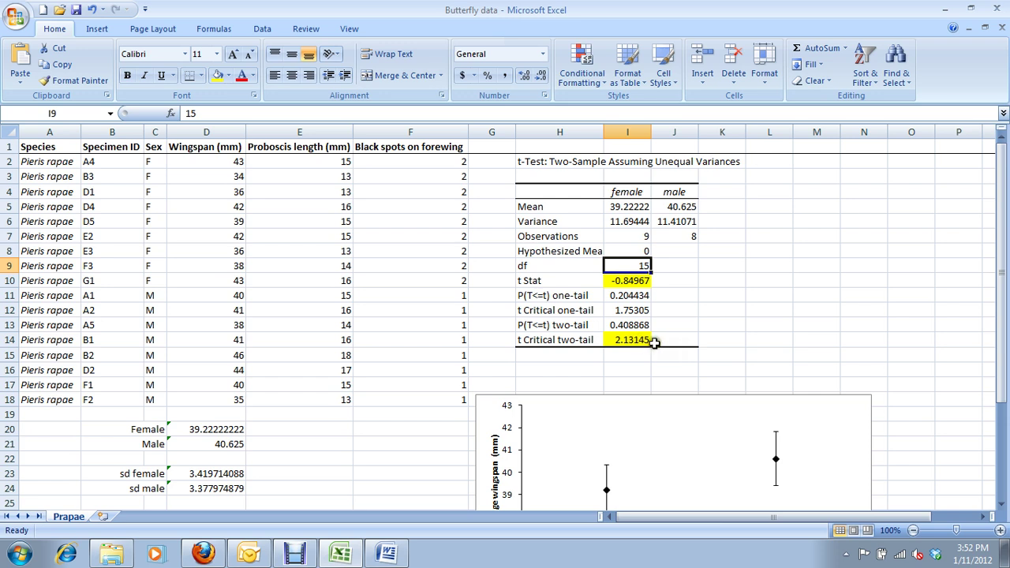
{"action": "left_click", "coordinate": [643, 281]}
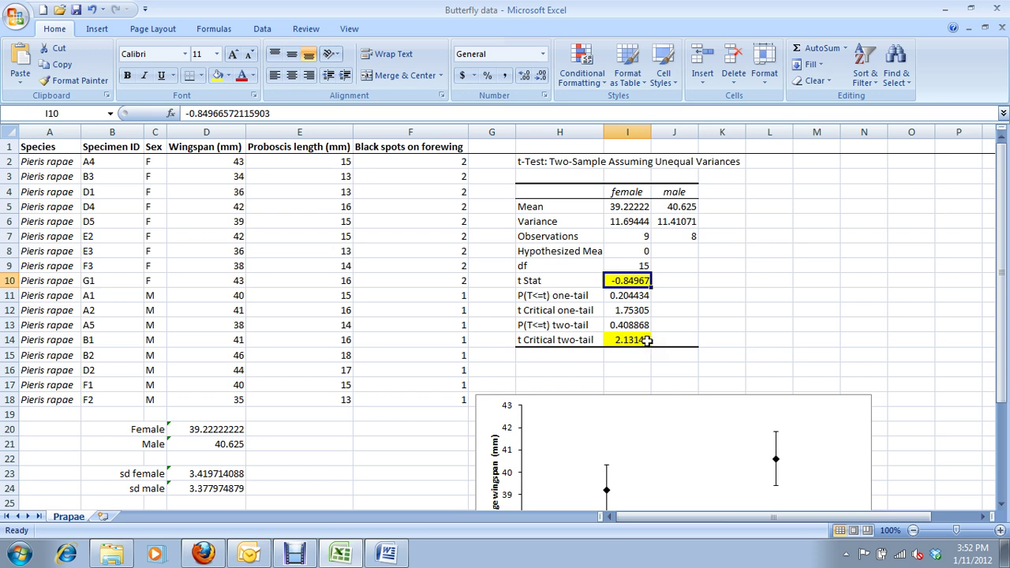
{"action": "left_click", "coordinate": [641, 324]}
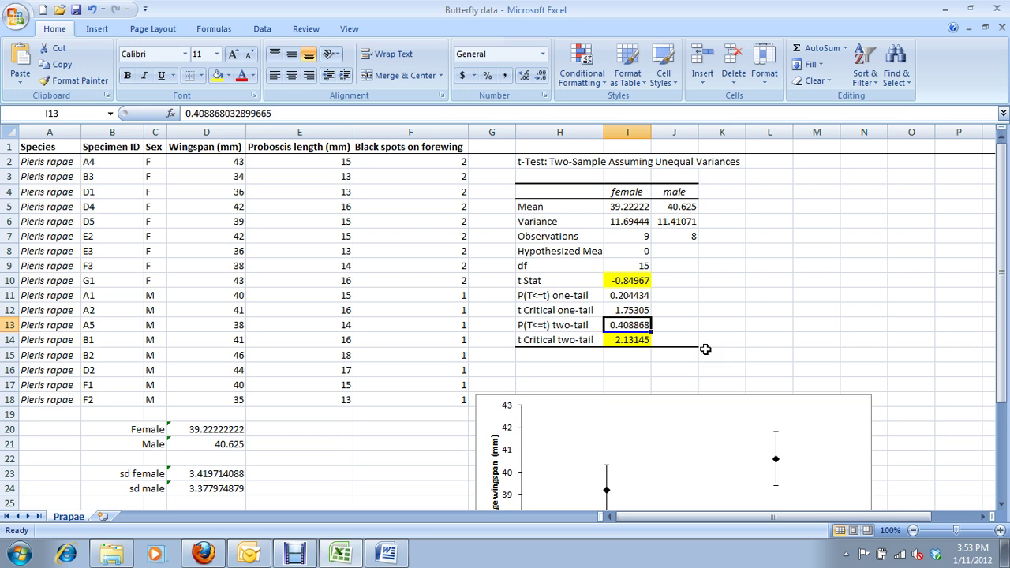
{"action": "scroll", "coordinate": [718, 345], "scroll_direction": "down", "scroll_amount": 3}
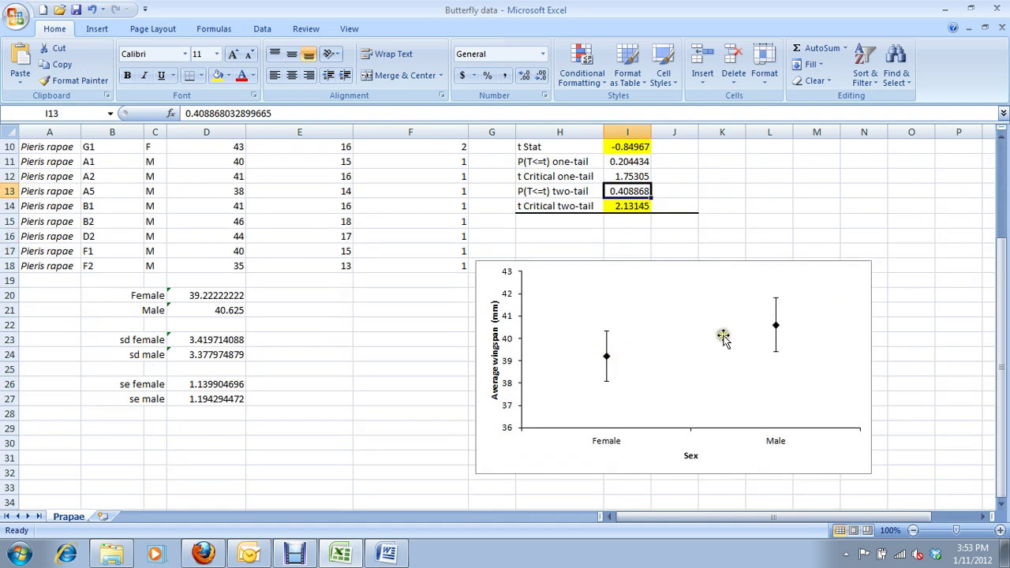
{"action": "scroll", "coordinate": [723, 337], "scroll_direction": "up", "scroll_amount": 3}
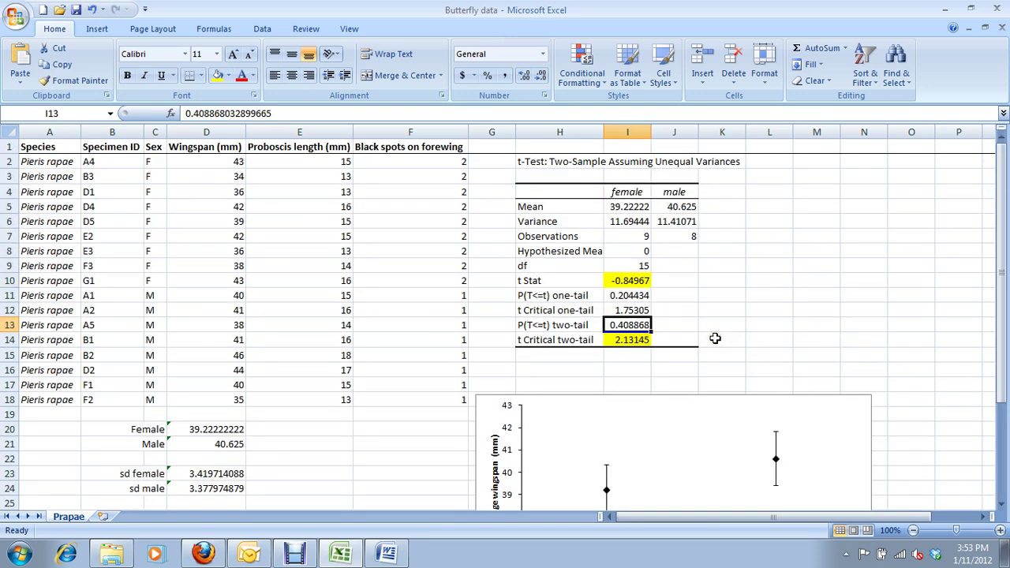
{"action": "scroll", "coordinate": [715, 337], "scroll_direction": "down", "scroll_amount": 1}
{"action": "scroll", "coordinate": [713, 332], "scroll_direction": "up", "scroll_amount": 1}
{"action": "scroll", "coordinate": [618, 345], "scroll_direction": "down", "scroll_amount": 2}
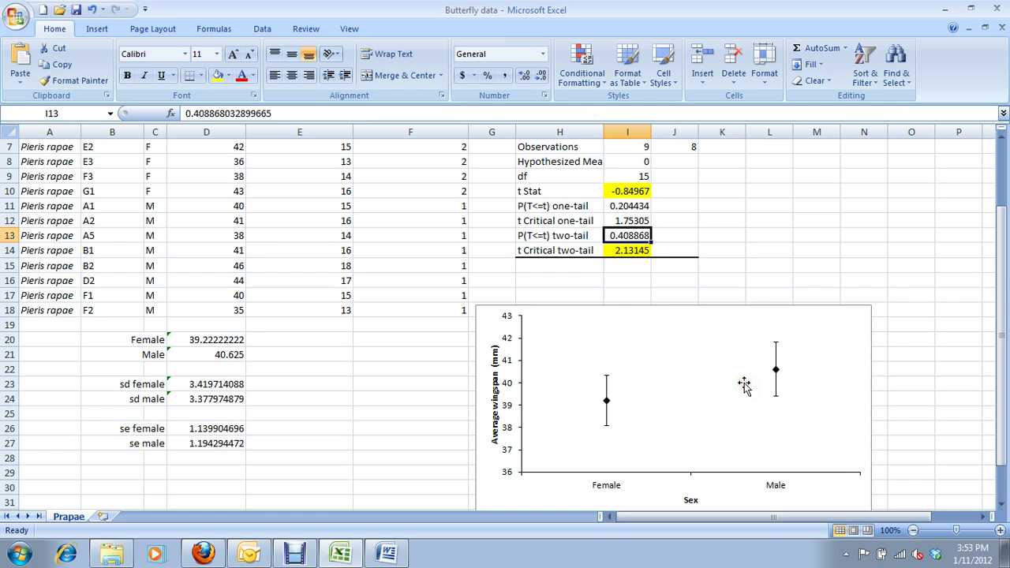
{"action": "scroll", "coordinate": [744, 384], "scroll_direction": "up", "scroll_amount": 2}
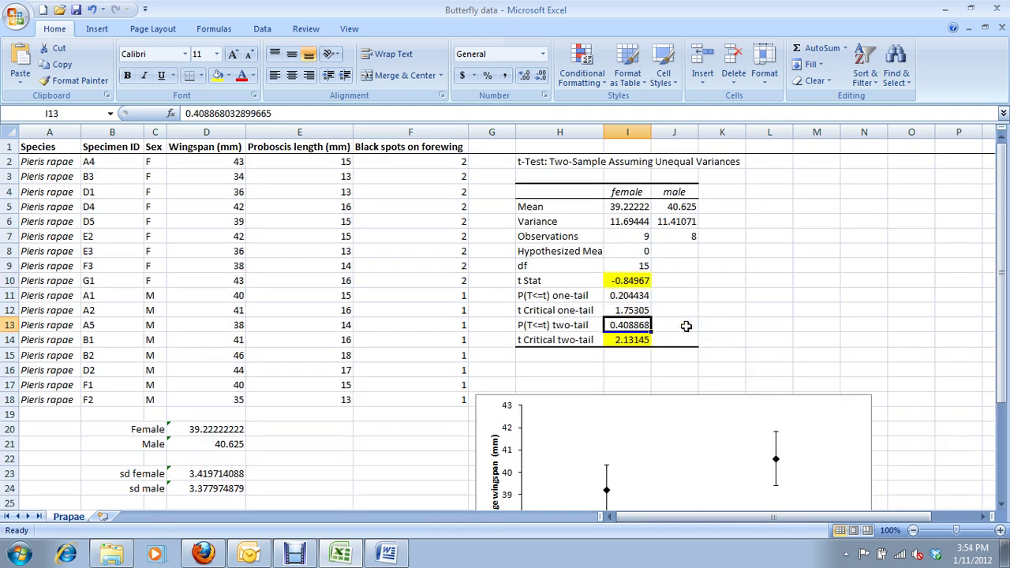
Give the two-tail p-value 0.408868 in I13 the standard Red fill.
{"action": "left_click", "coordinate": [228, 74]}
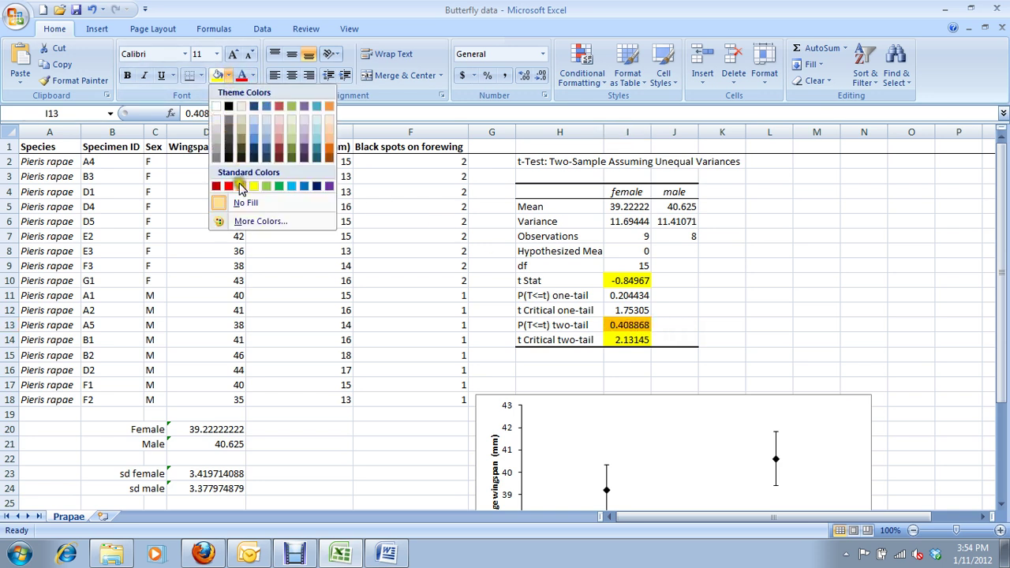
{"action": "left_click", "coordinate": [228, 187]}
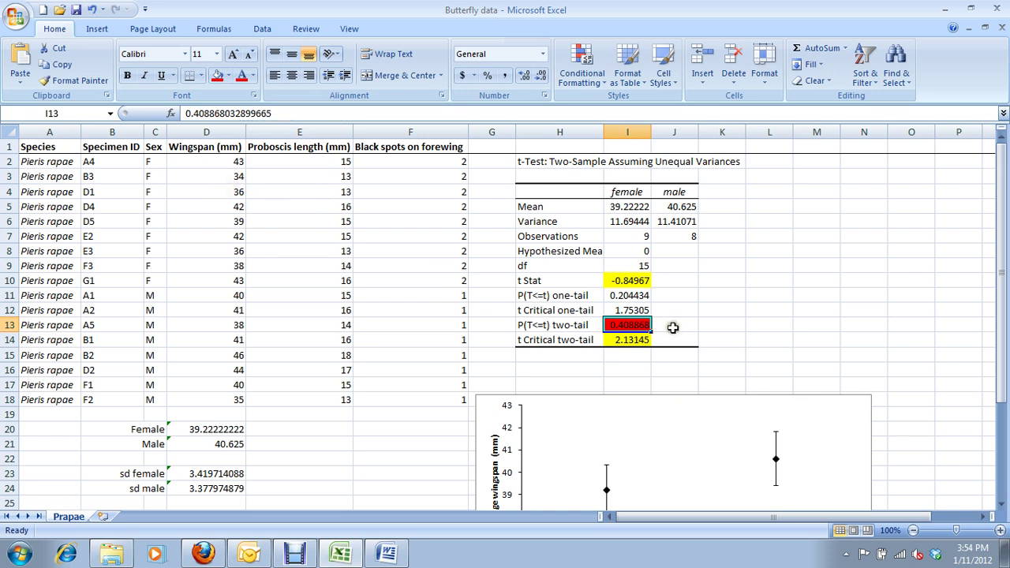